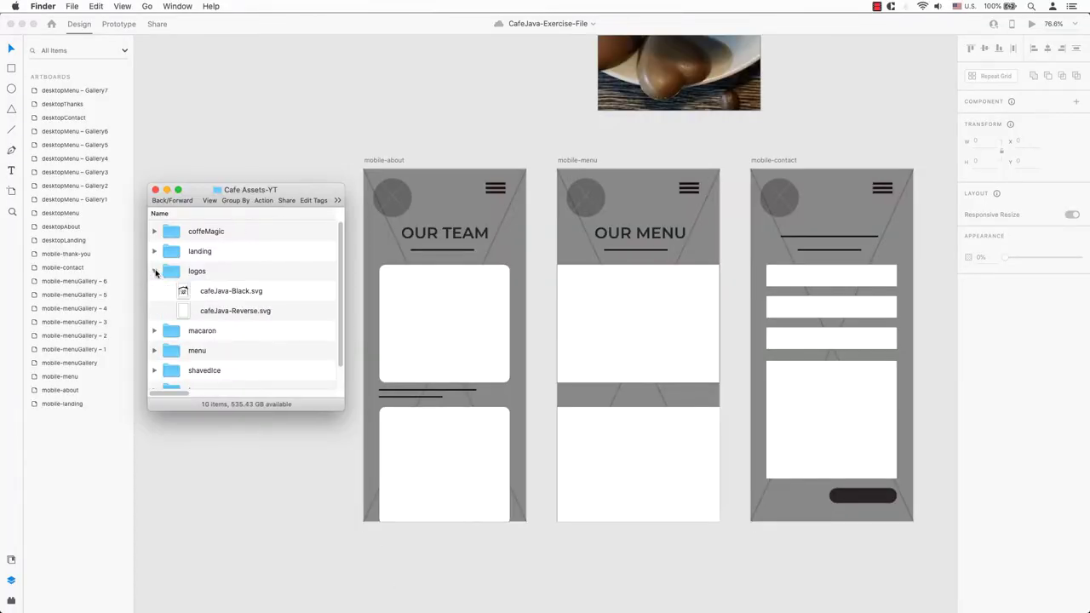
Step: Place the black cafe logo on mobile-about, delete the duplicate logo layer, and select its background
{"action": "left_click_drag", "start_coordinate": [223, 299], "coordinate": [393, 201]}
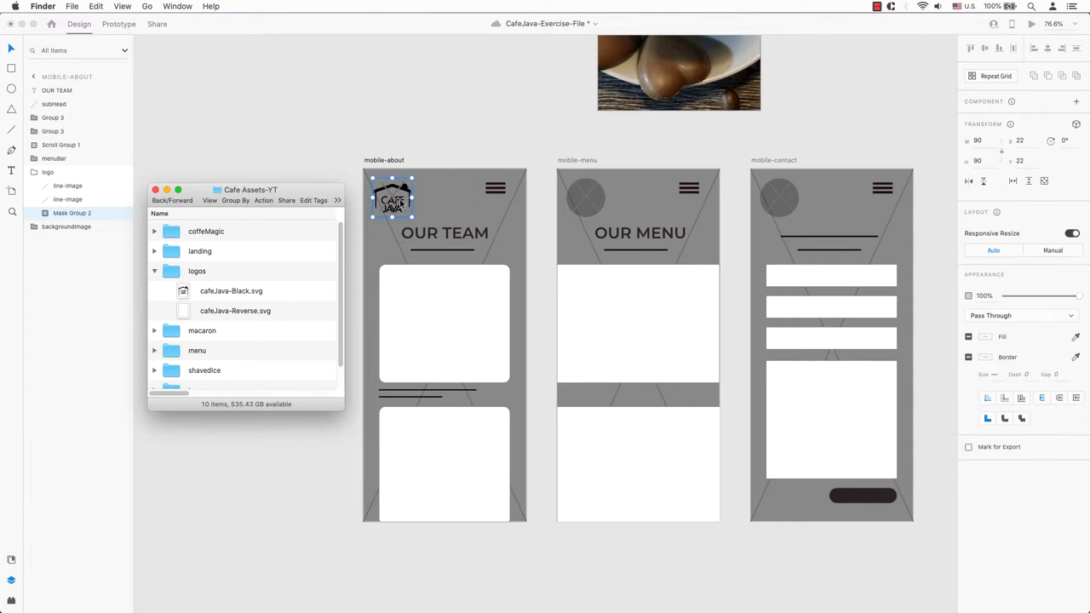
{"action": "right_click", "coordinate": [59, 188]}
{"action": "left_click", "coordinate": [95, 245]}
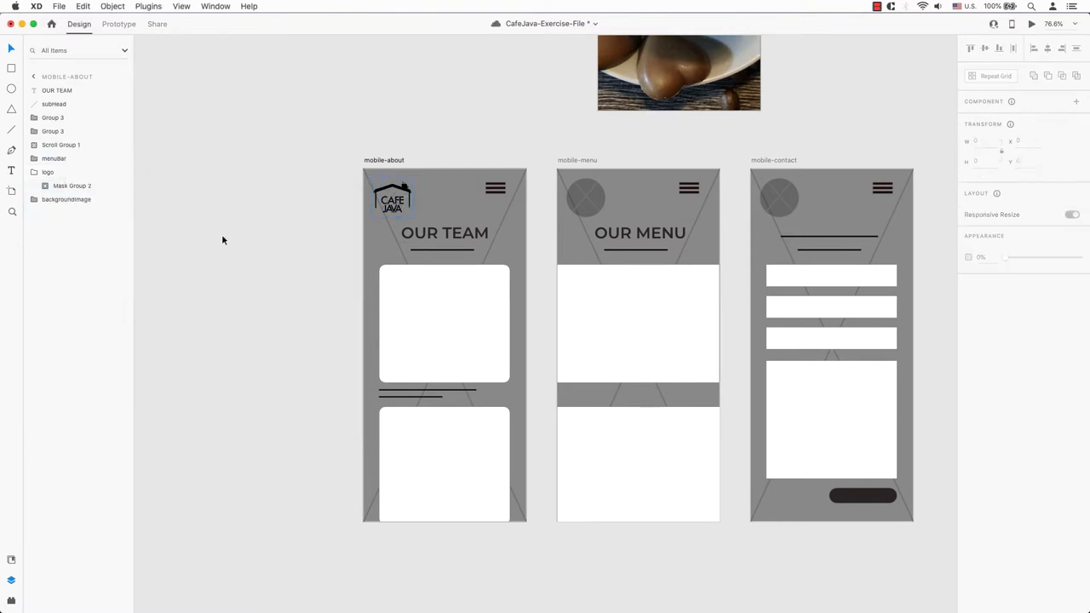
{"action": "left_click", "coordinate": [449, 215]}
Step: Fill the mobile-about placeholders with photos from the teamOriginal folder
{"action": "key", "text": "super+Tab"}
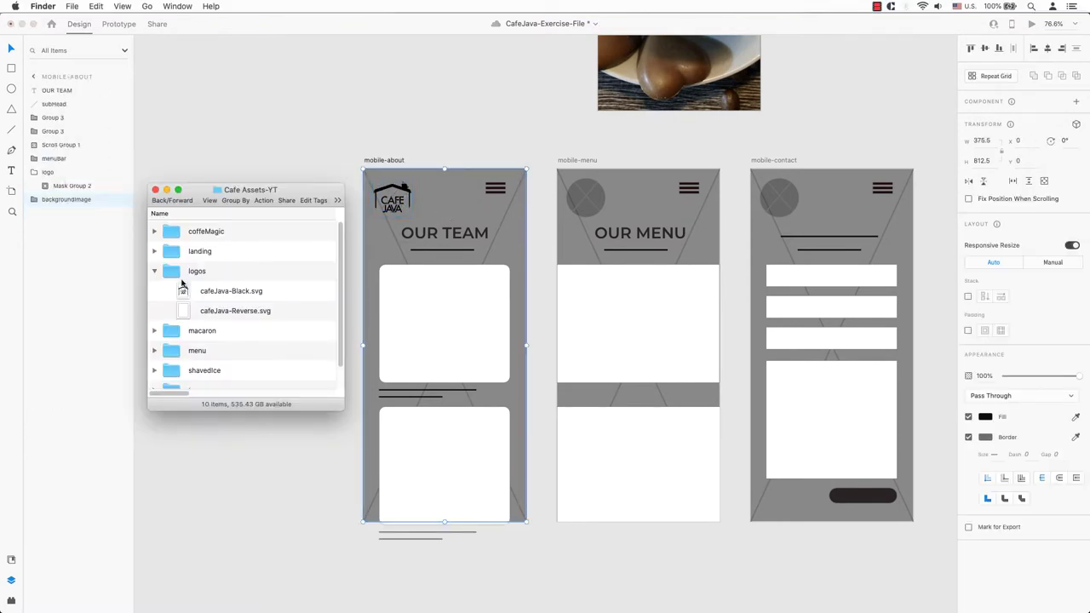
{"action": "left_click", "coordinate": [165, 270]}
{"action": "double_click", "coordinate": [170, 350]}
{"action": "left_click", "coordinate": [154, 329]}
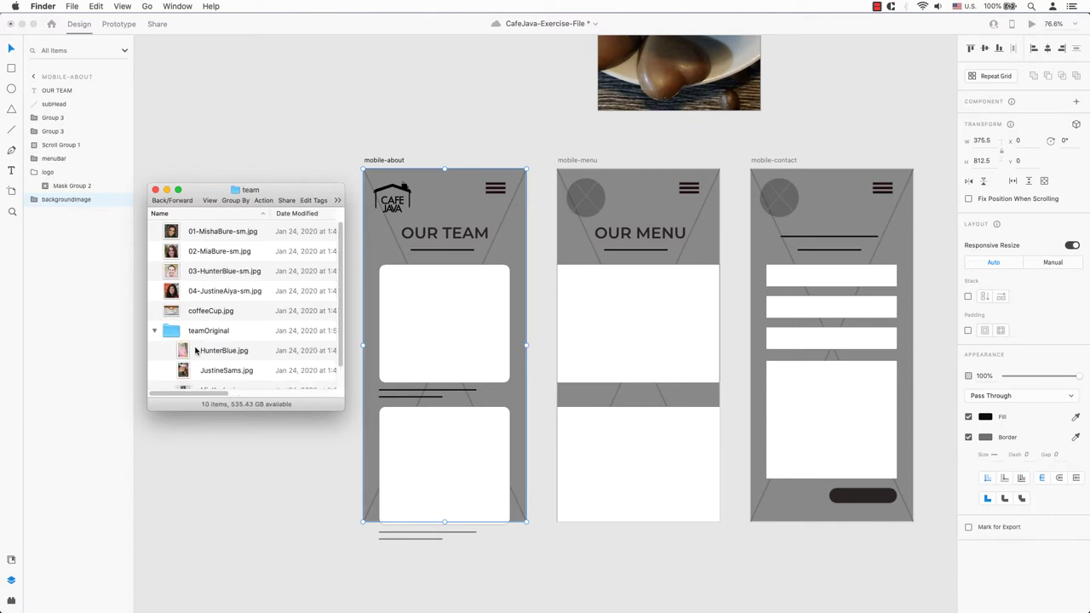
{"action": "scroll", "coordinate": [185, 277], "scroll_direction": "down", "scroll_amount": 2}
{"action": "left_click_drag", "start_coordinate": [184, 276], "coordinate": [450, 447]}
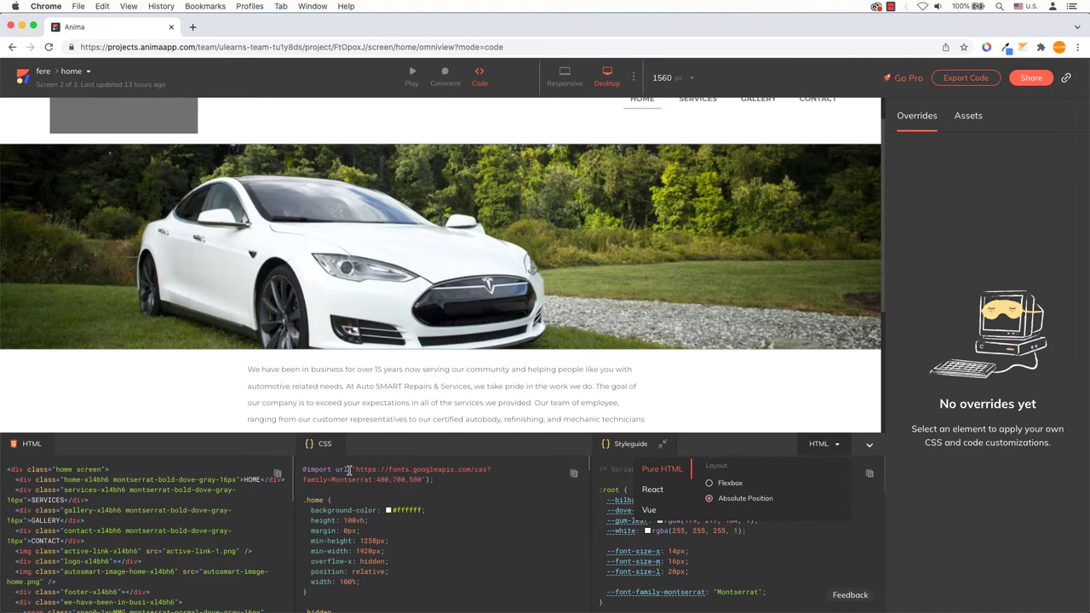
{"action": "left_click_drag", "start_coordinate": [343, 469], "coordinate": [389, 591]}
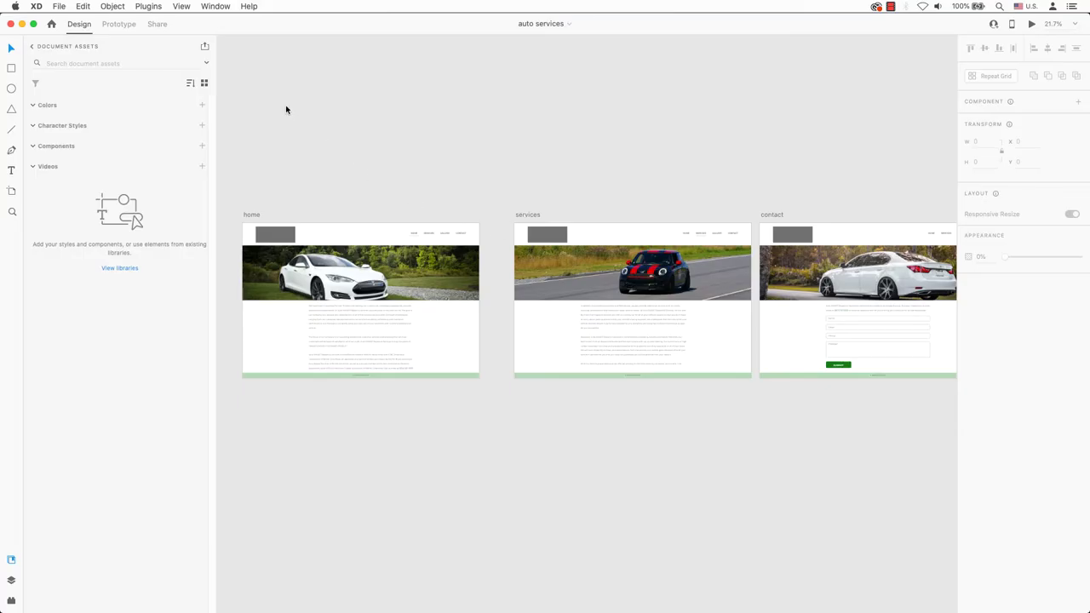
{"action": "left_click", "coordinate": [149, 7]}
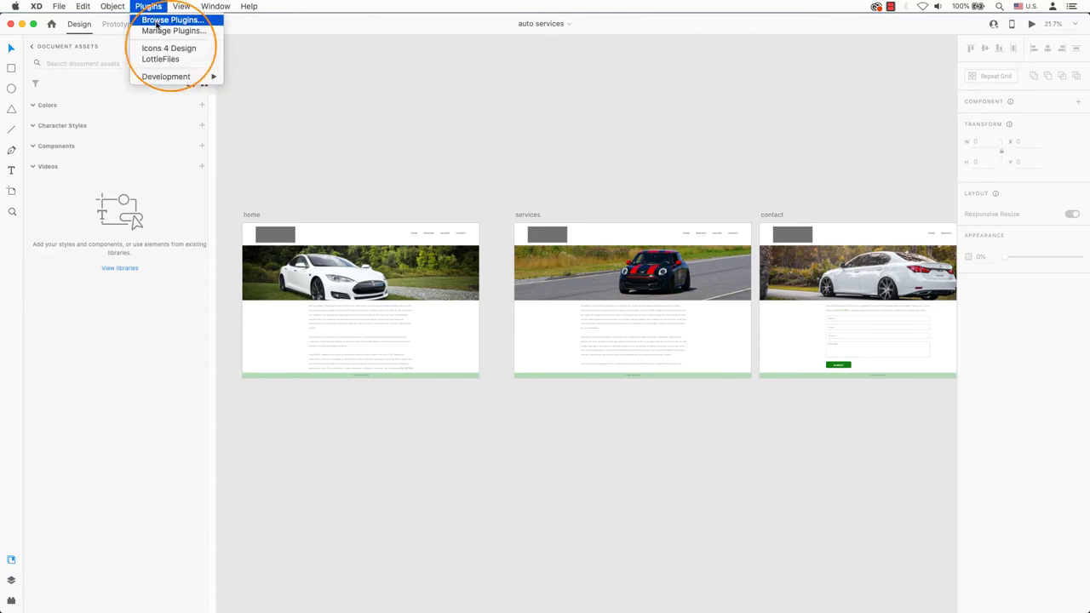
{"action": "left_click", "coordinate": [157, 21]}
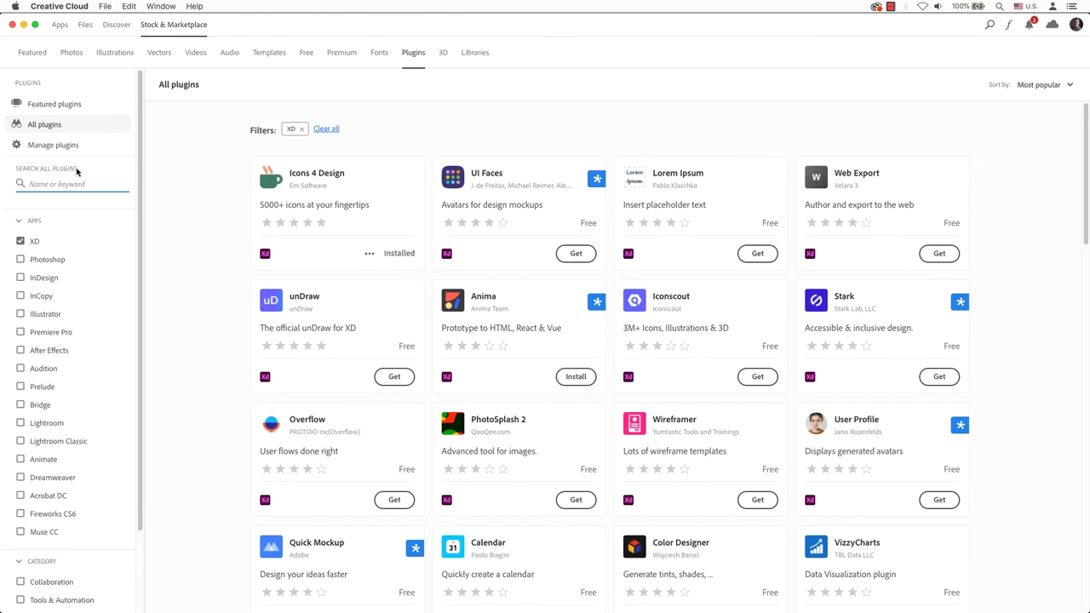
Step: Search the Creative Cloud plugin marketplace for 'Prototype to HTML'
{"action": "left_click", "coordinate": [16, 170]}
{"action": "left_click", "coordinate": [40, 184]}
{"action": "type", "text": "Prototype to HTML"}
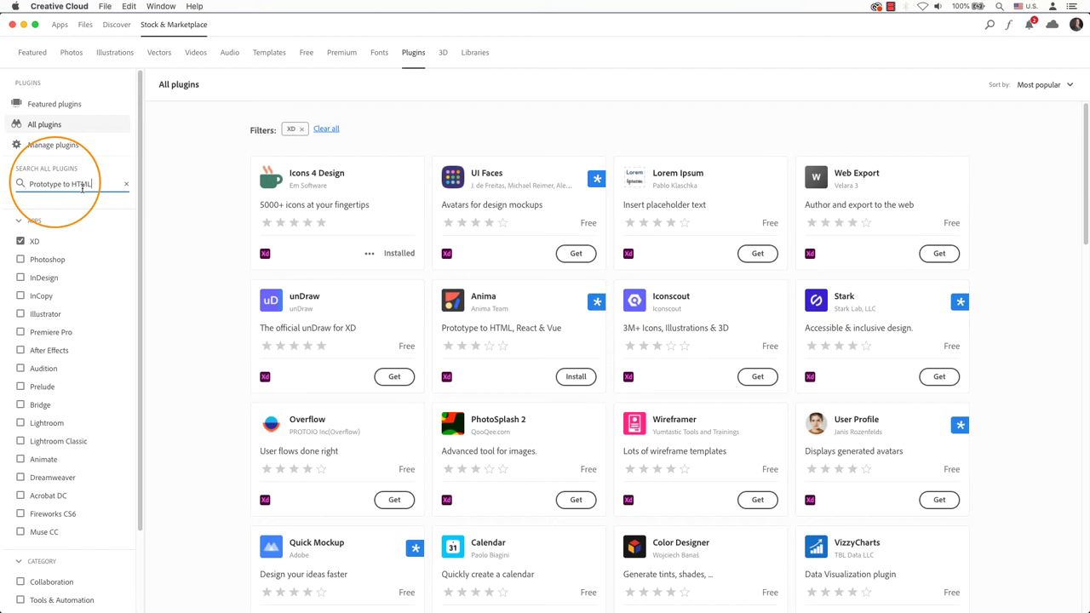
{"action": "key", "text": "Return"}
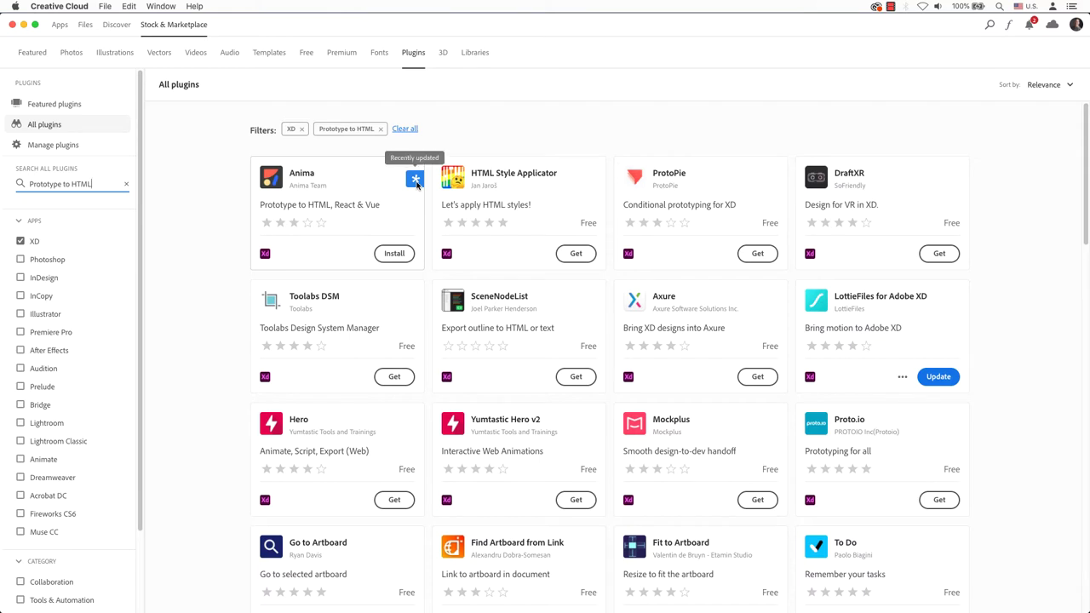
Step: Install the Anima plugin, confirm the installation, and return to Adobe XD
{"action": "left_click", "coordinate": [393, 260]}
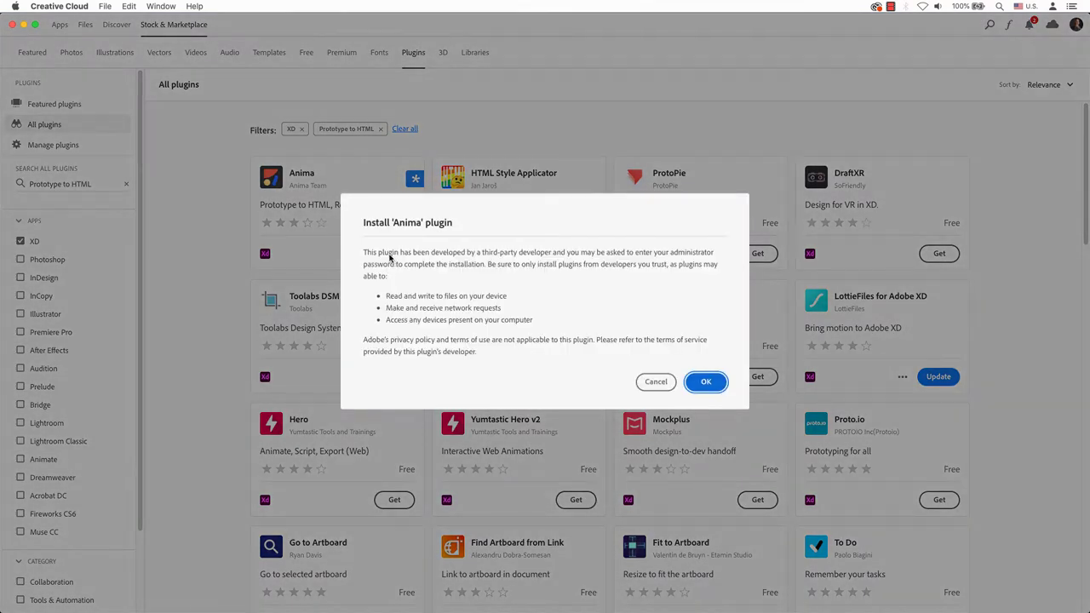
{"action": "left_click", "coordinate": [706, 385]}
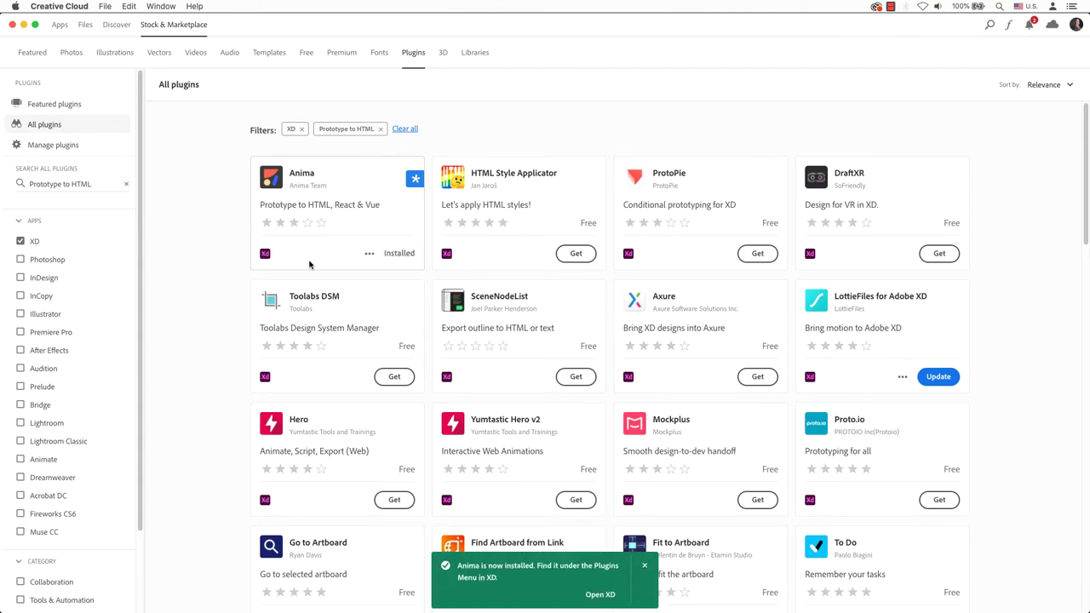
{"action": "left_click", "coordinate": [600, 596]}
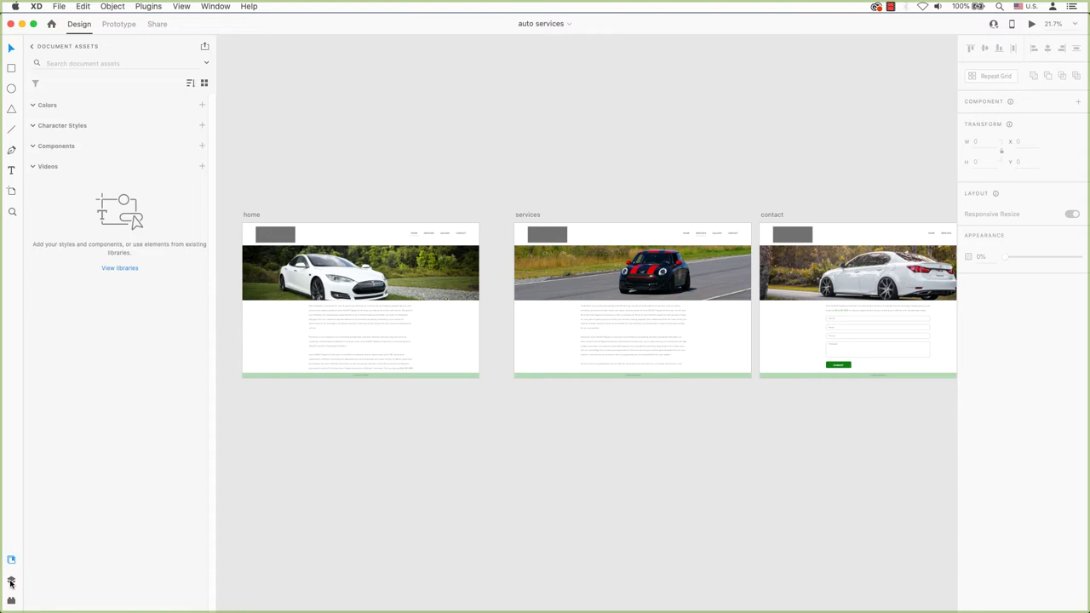
Step: Launch Anima from the installed plugins list and log in to it
{"action": "left_click", "coordinate": [11, 601]}
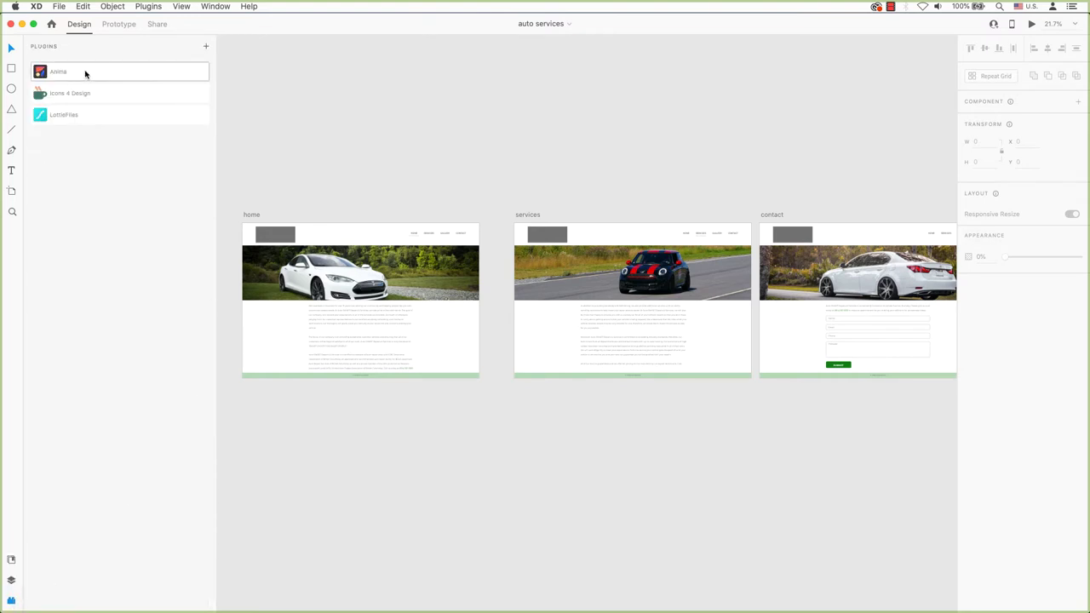
{"action": "left_click", "coordinate": [84, 73]}
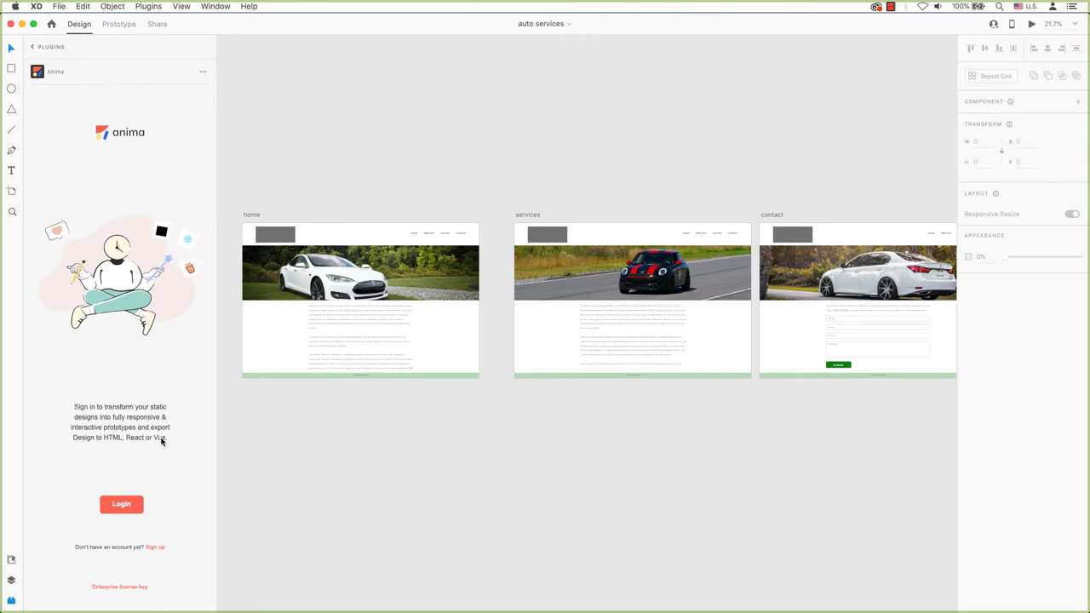
{"action": "left_click", "coordinate": [120, 506]}
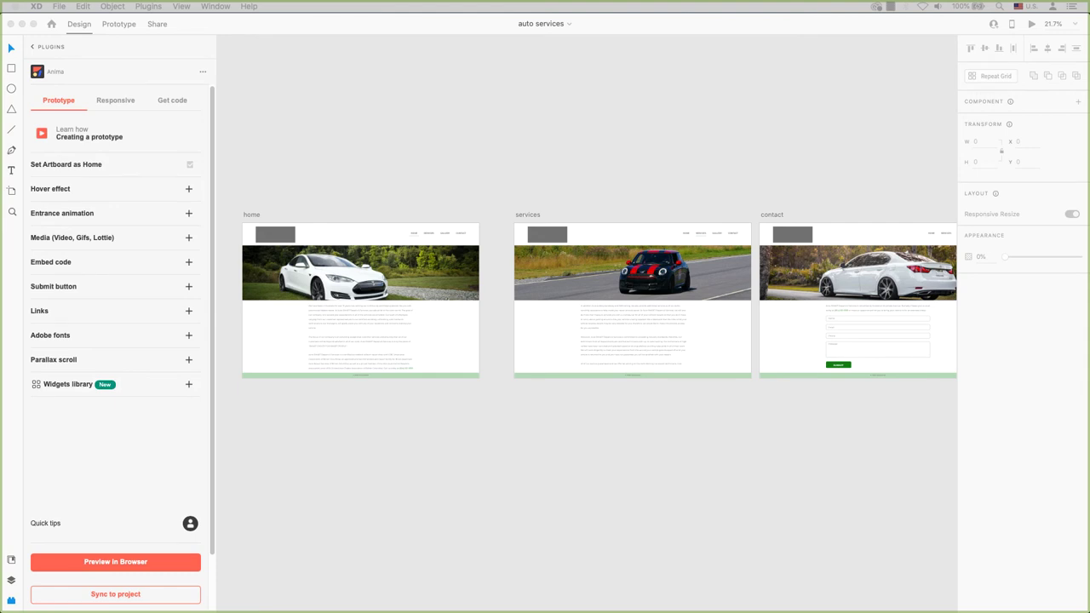
Step: View Anima's Responsive options, then its Get code frameworks: HTML, React and Vue
{"action": "left_click", "coordinate": [111, 102]}
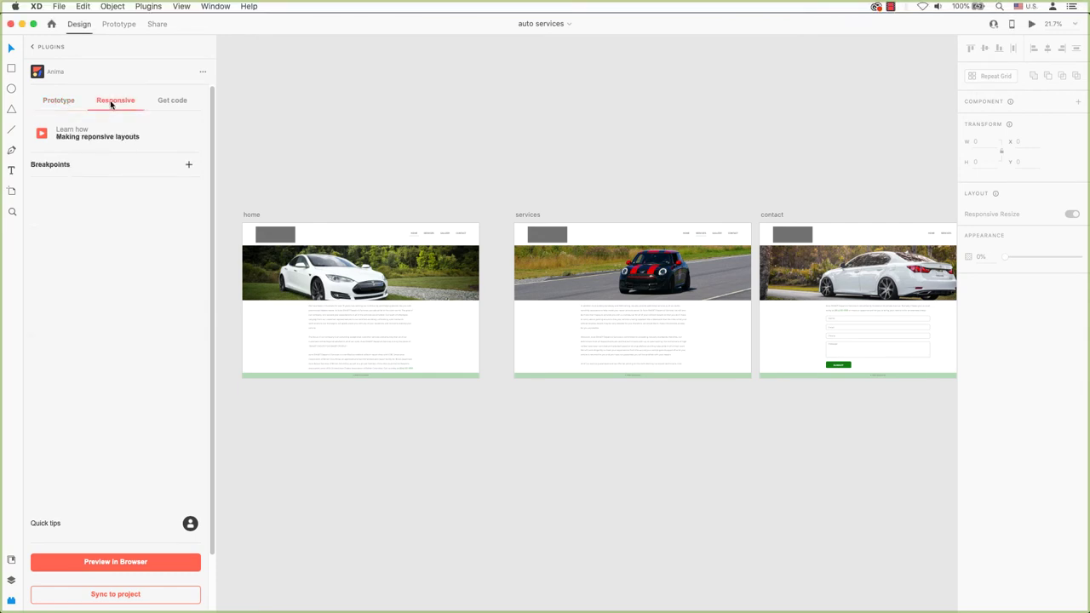
{"action": "left_click", "coordinate": [174, 102]}
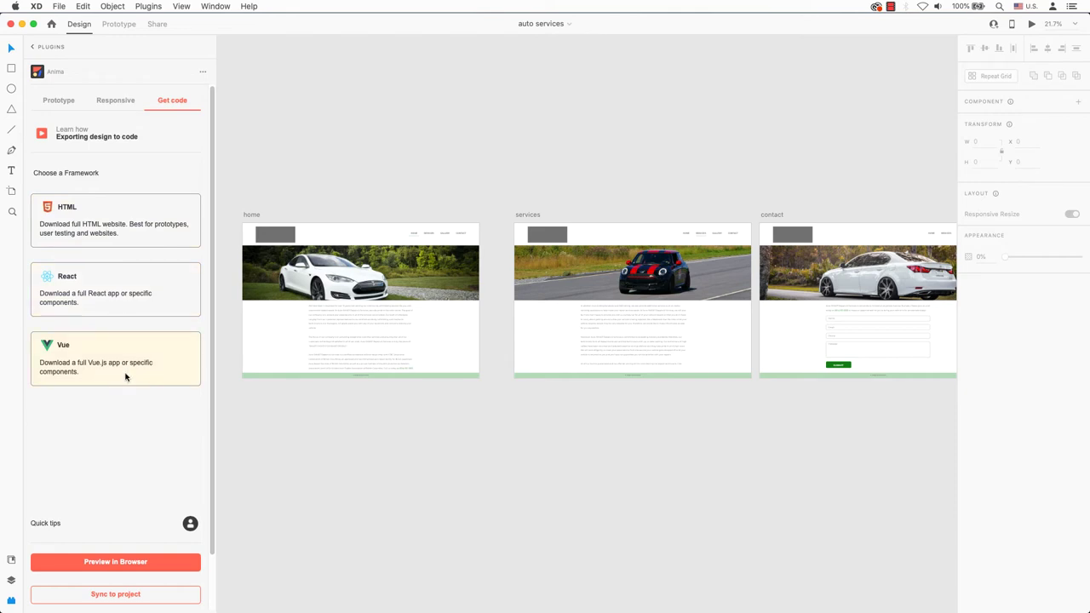
Step: Link the design to the team workspace's Anima project 'fere' and save the link
{"action": "left_click", "coordinate": [133, 243]}
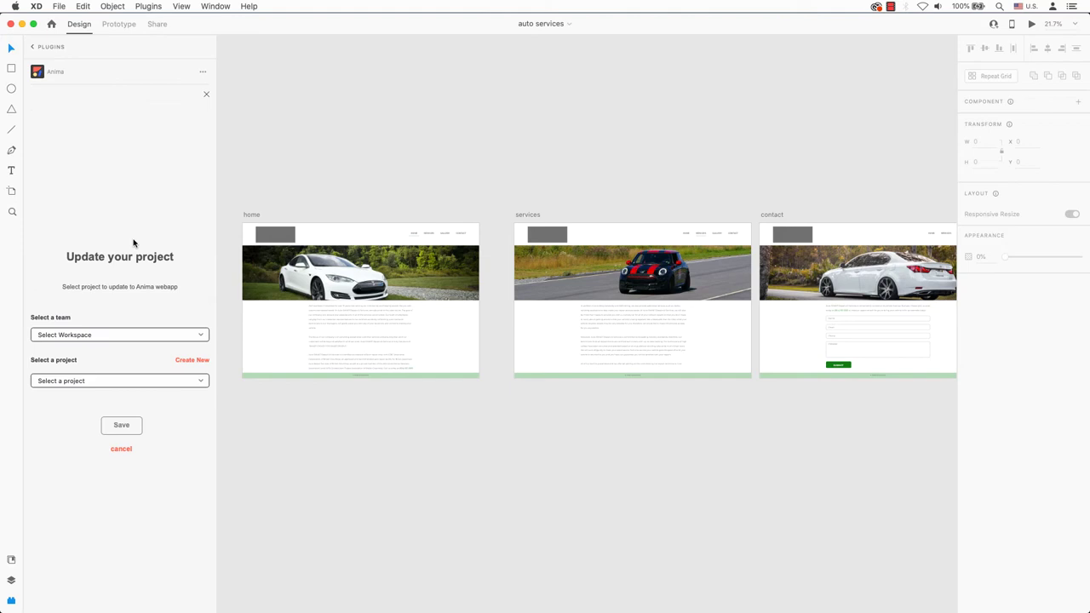
{"action": "left_click", "coordinate": [85, 335]}
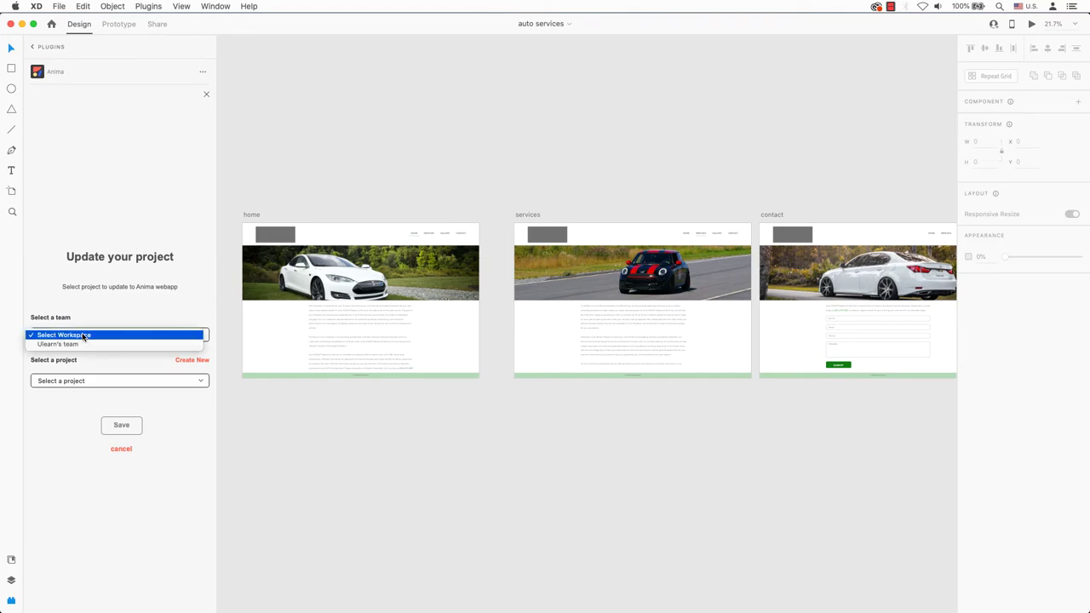
{"action": "left_click", "coordinate": [78, 344]}
{"action": "left_click", "coordinate": [123, 382]}
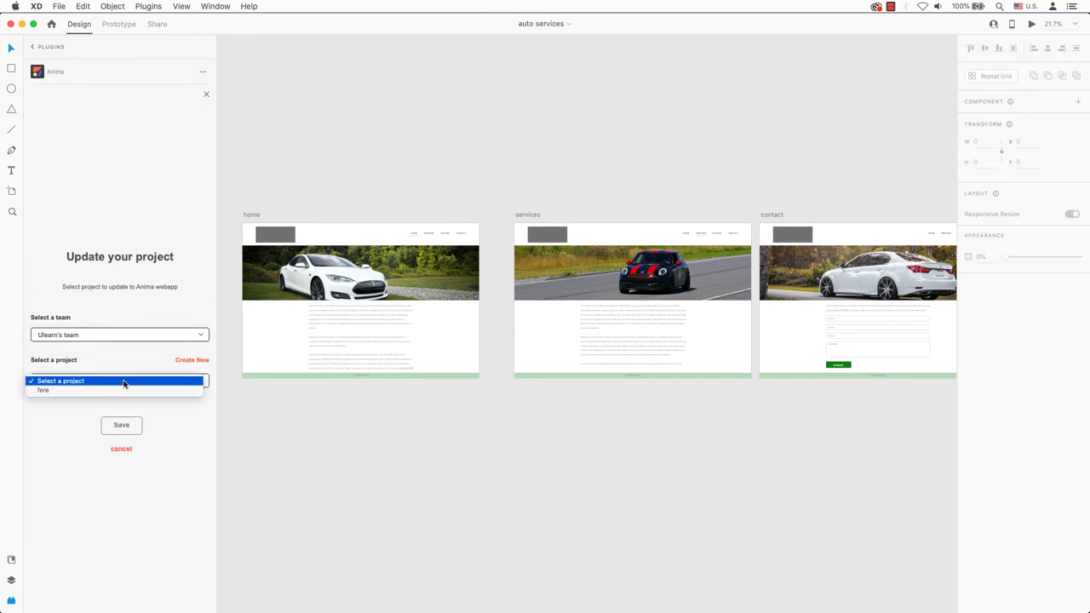
{"action": "left_click", "coordinate": [123, 391]}
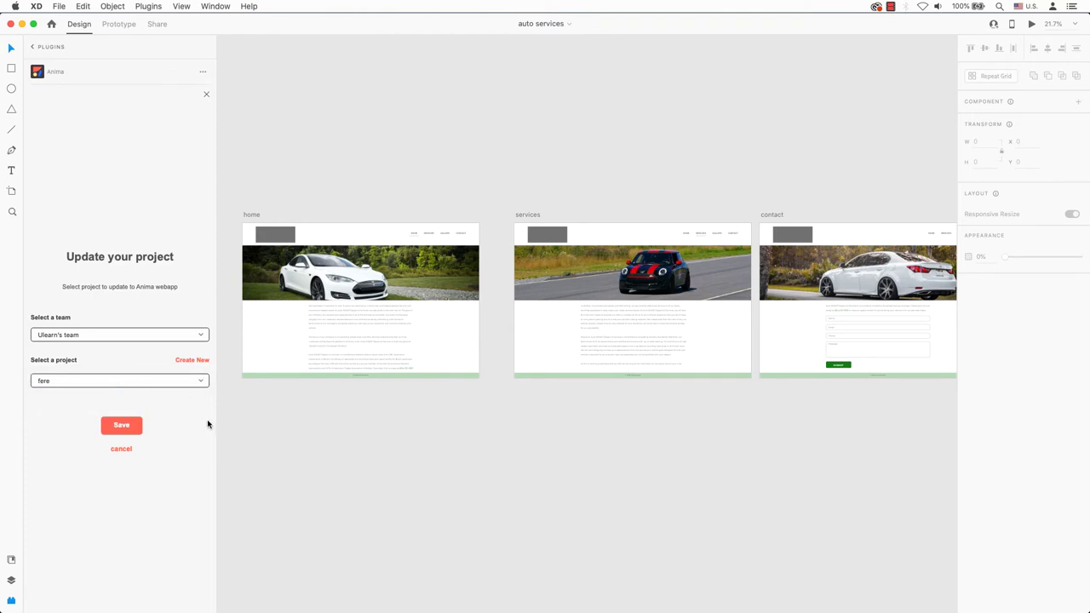
{"action": "left_click", "coordinate": [129, 427]}
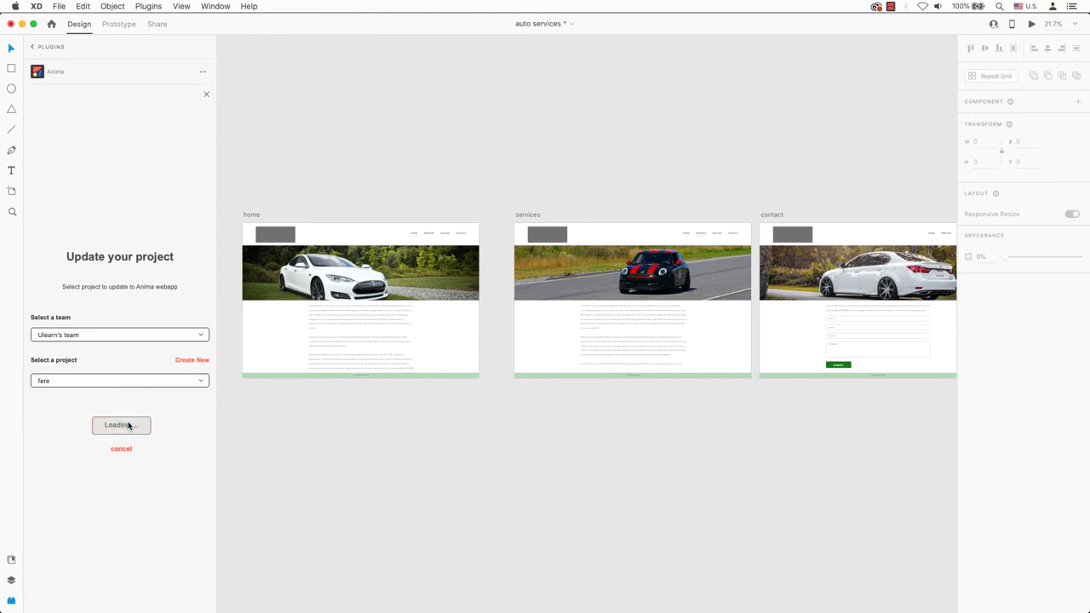
Step: Dismiss the no-artboard preview warning and Shift-select the home, services and contact artboards
{"action": "left_click", "coordinate": [129, 563]}
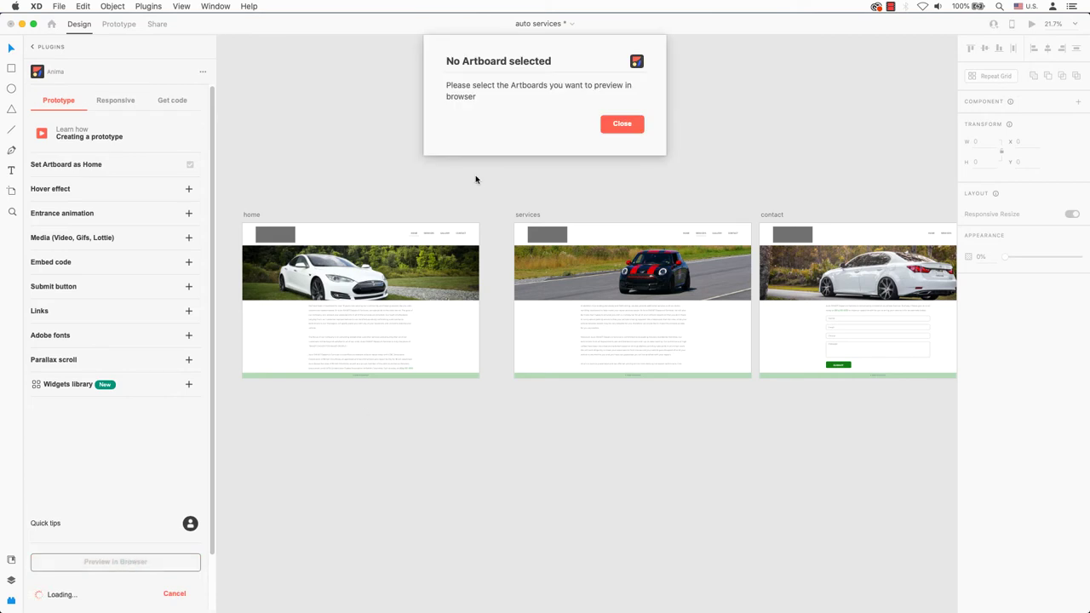
{"action": "left_click", "coordinate": [622, 124]}
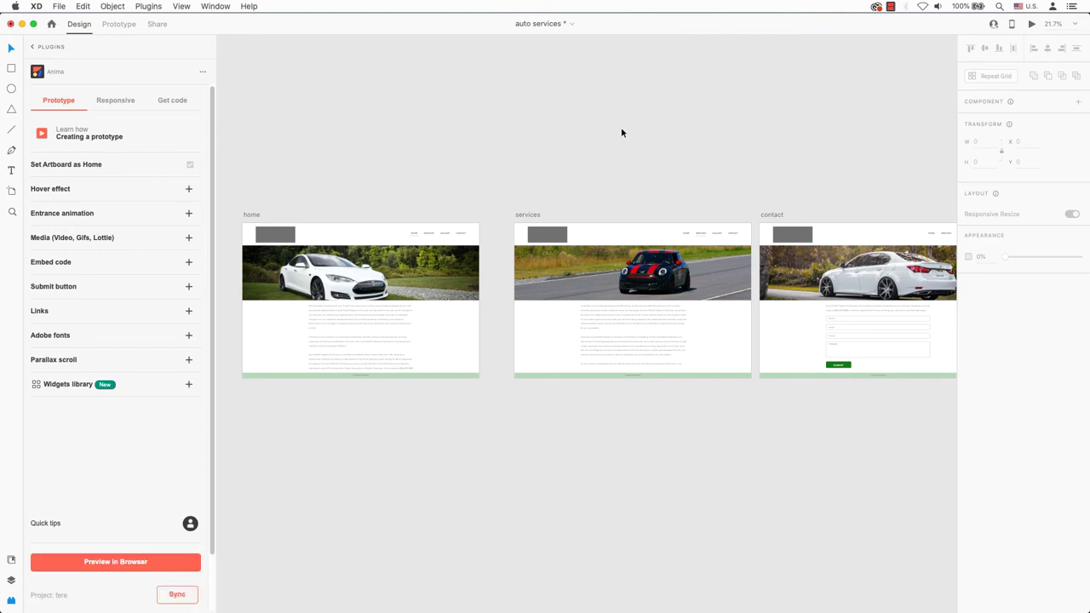
{"action": "left_click", "coordinate": [251, 215]}
{"action": "left_click", "coordinate": [530, 217], "text": "shift"}
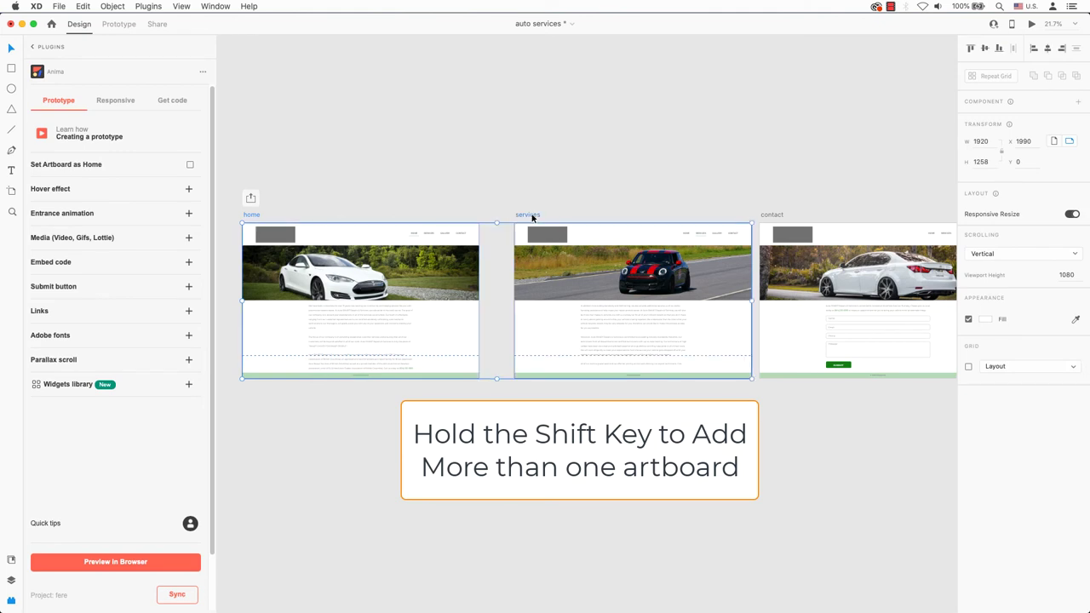
{"action": "left_click", "coordinate": [775, 217], "text": "shift"}
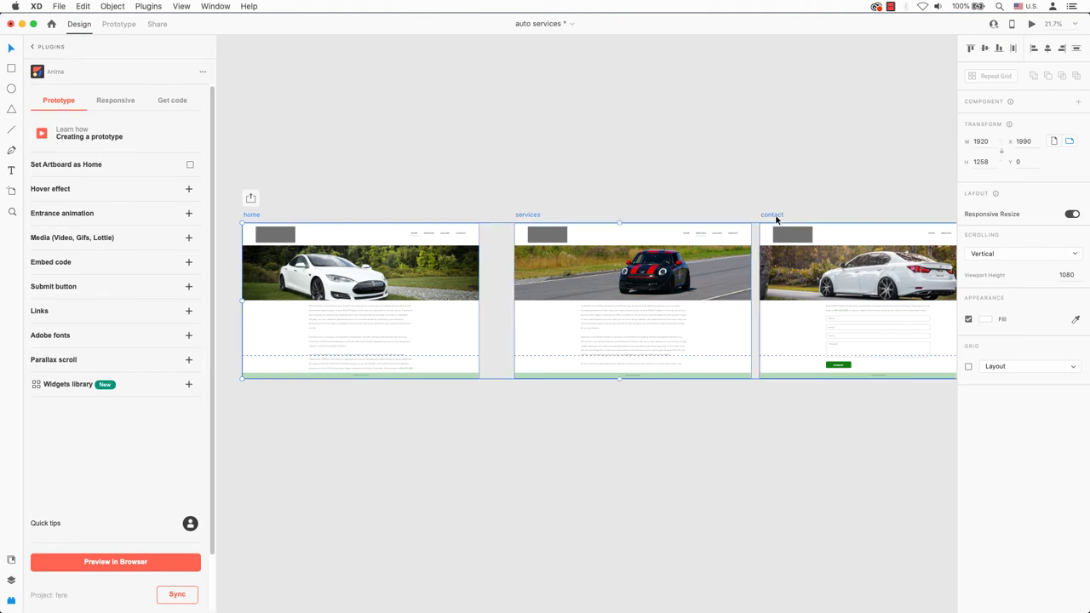
Step: Preview the site in the browser, visit its Services and Contact pages, then sync to project fere
{"action": "left_click", "coordinate": [136, 565]}
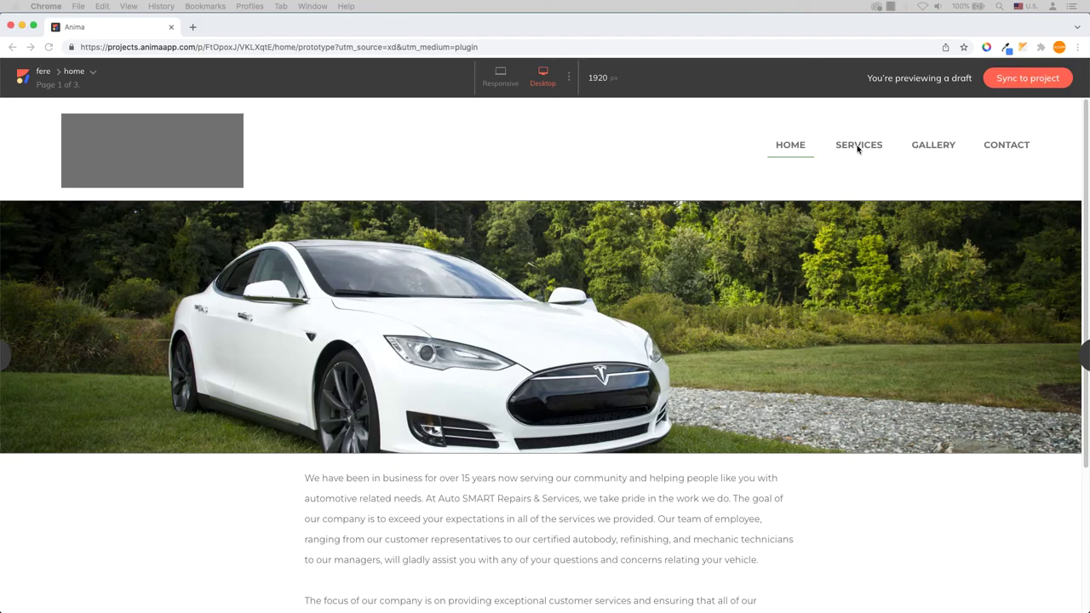
{"action": "left_click", "coordinate": [854, 146]}
{"action": "left_click", "coordinate": [1008, 145]}
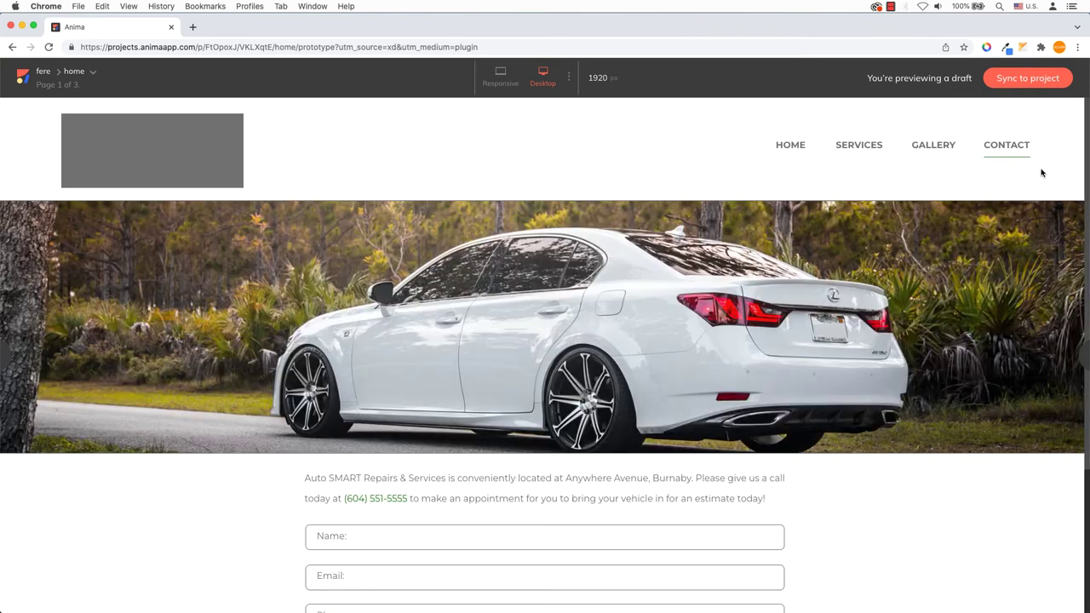
{"action": "scroll", "coordinate": [860, 150], "scroll_direction": "down", "scroll_amount": 1}
{"action": "scroll", "coordinate": [862, 153], "scroll_direction": "down", "scroll_amount": 4}
{"action": "scroll", "coordinate": [861, 153], "scroll_direction": "up", "scroll_amount": 5}
{"action": "left_click", "coordinate": [1026, 80]}
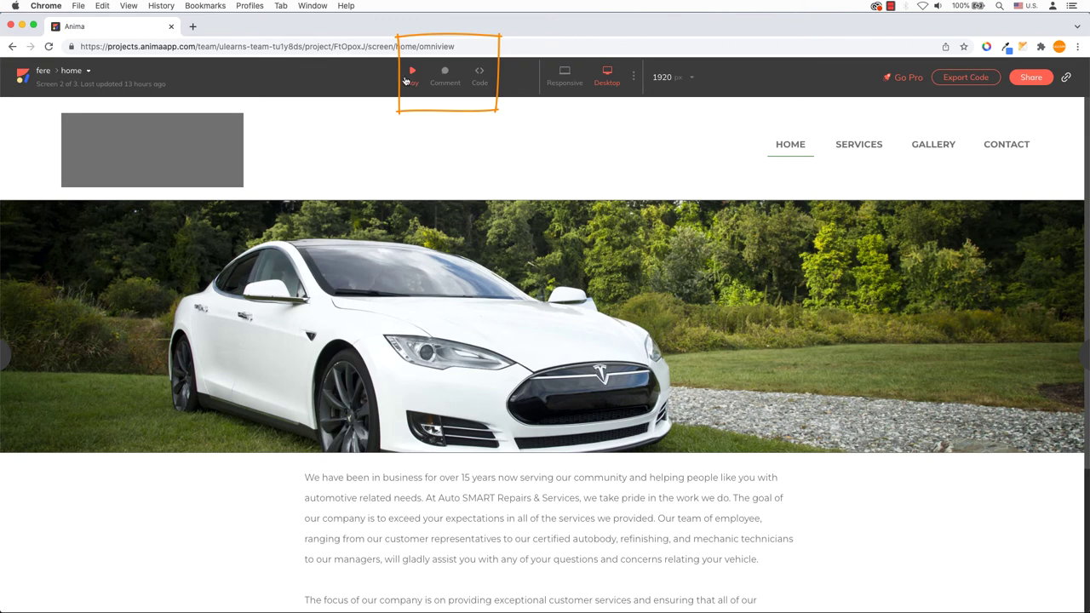
Step: Show the home page's generated code, toggle the Styleguide, check frameworks, and copy the first CSS rules
{"action": "left_click", "coordinate": [445, 75]}
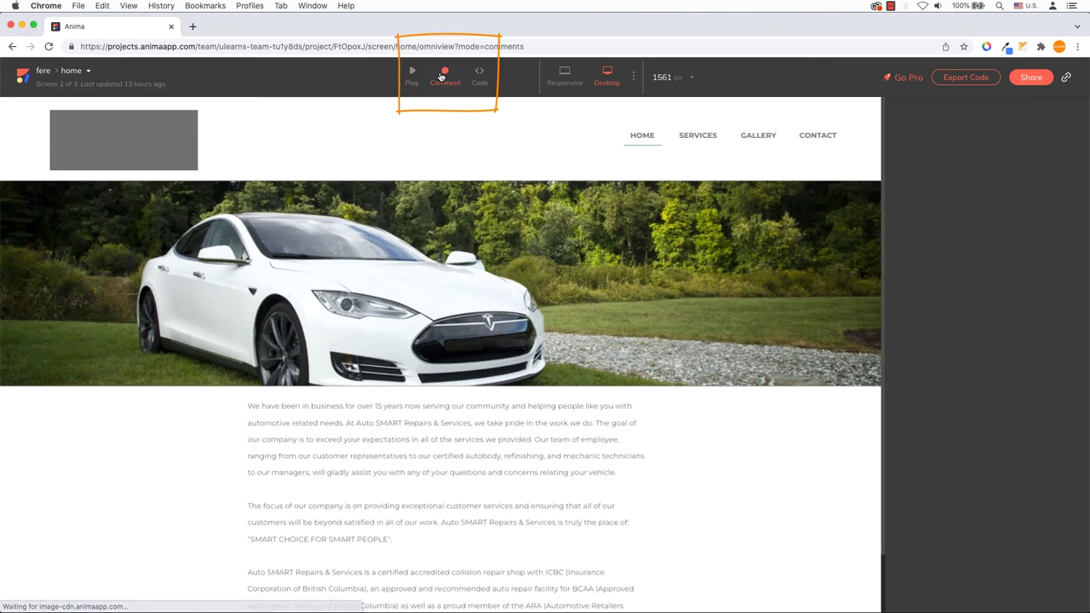
{"action": "left_click", "coordinate": [477, 74]}
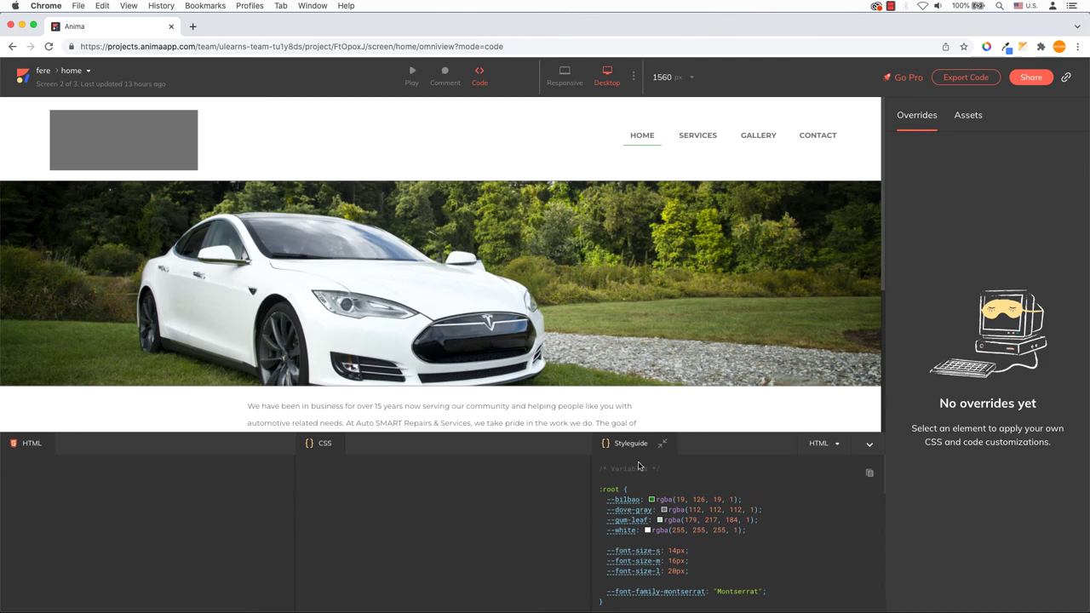
{"action": "left_click", "coordinate": [661, 444]}
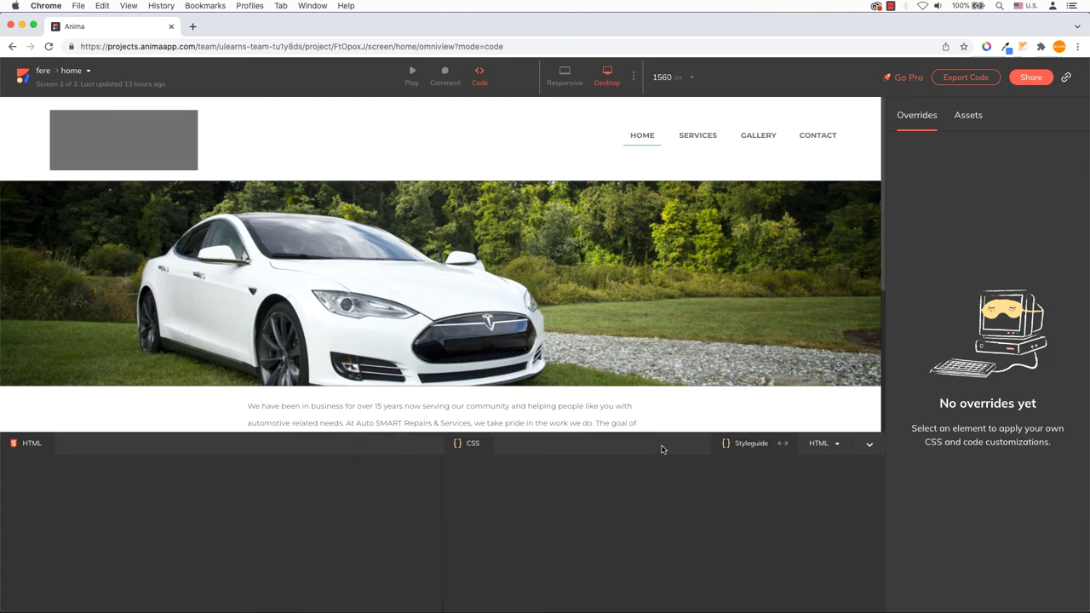
{"action": "left_click", "coordinate": [783, 444]}
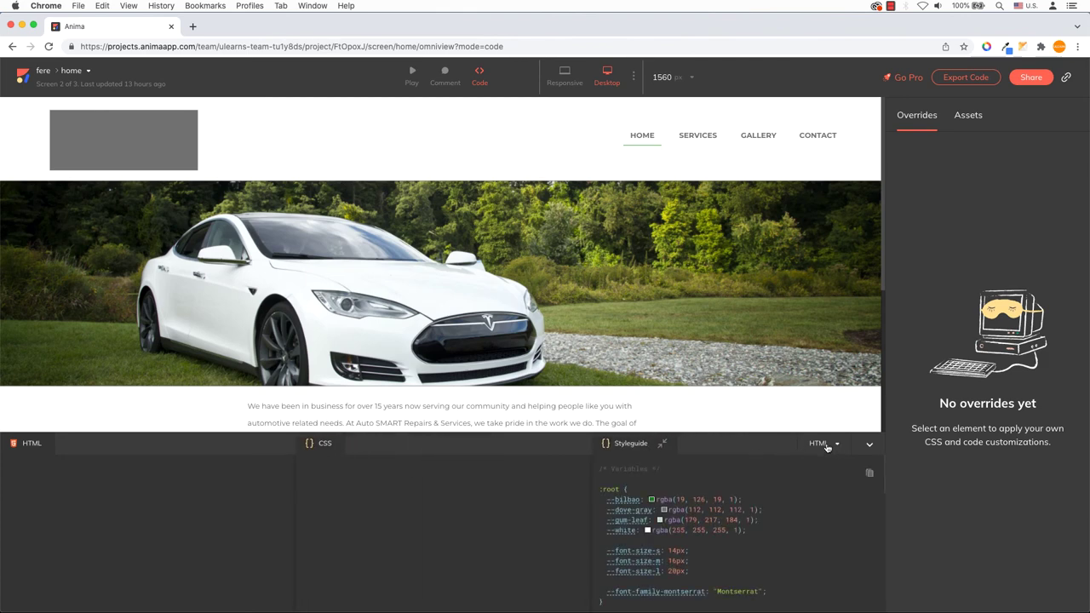
{"action": "left_click", "coordinate": [834, 445]}
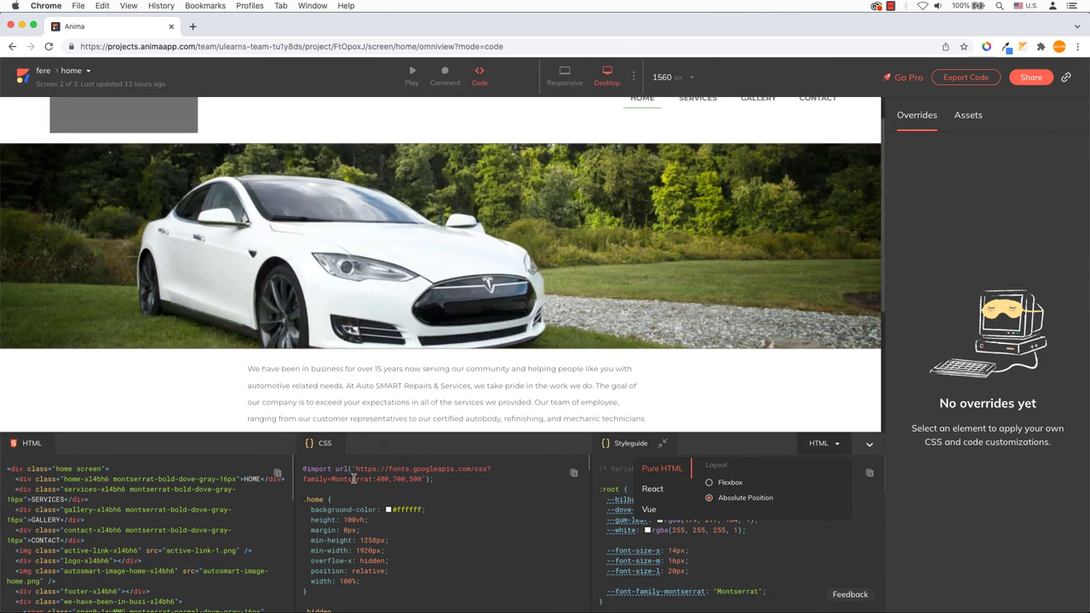
{"action": "left_click_drag", "start_coordinate": [345, 468], "coordinate": [391, 588]}
{"action": "key", "text": "ctrl+c"}
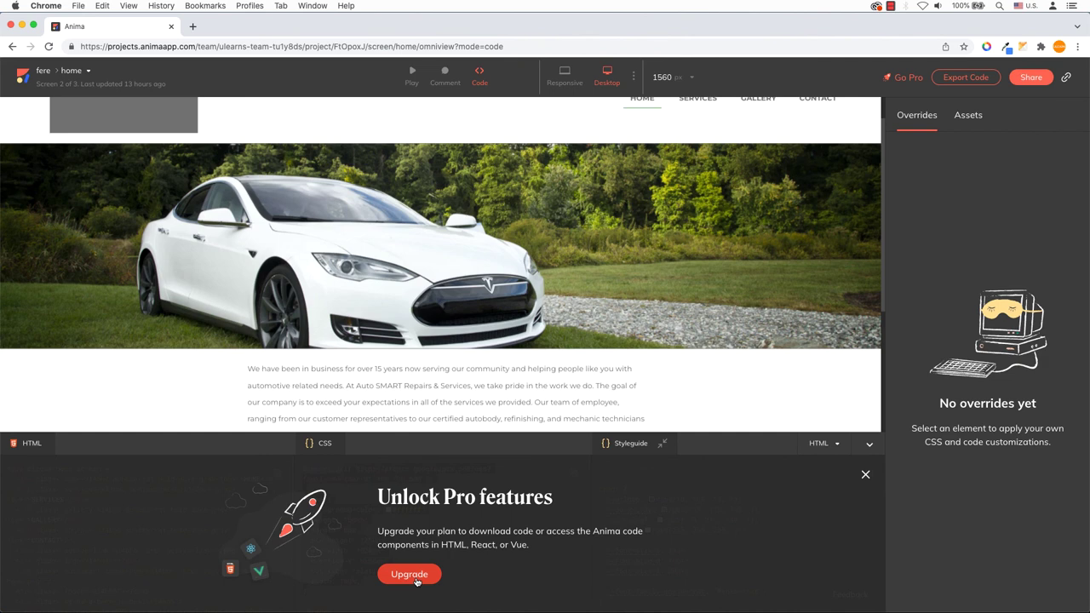
Step: Open the Pro upgrade payment page showing $31/mo annual billing and a $372 total
{"action": "left_click", "coordinate": [413, 576]}
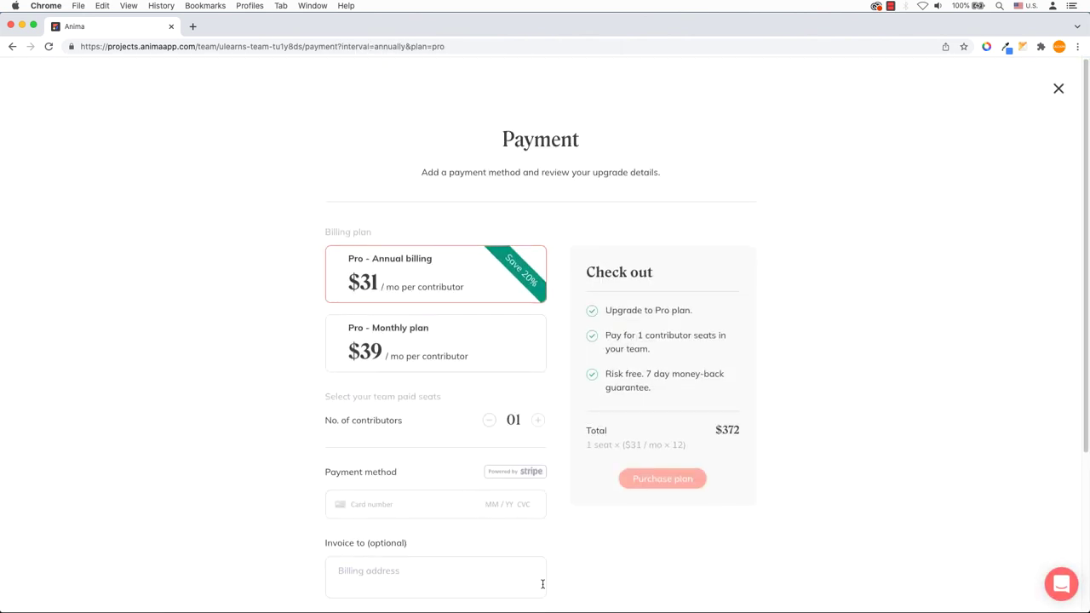